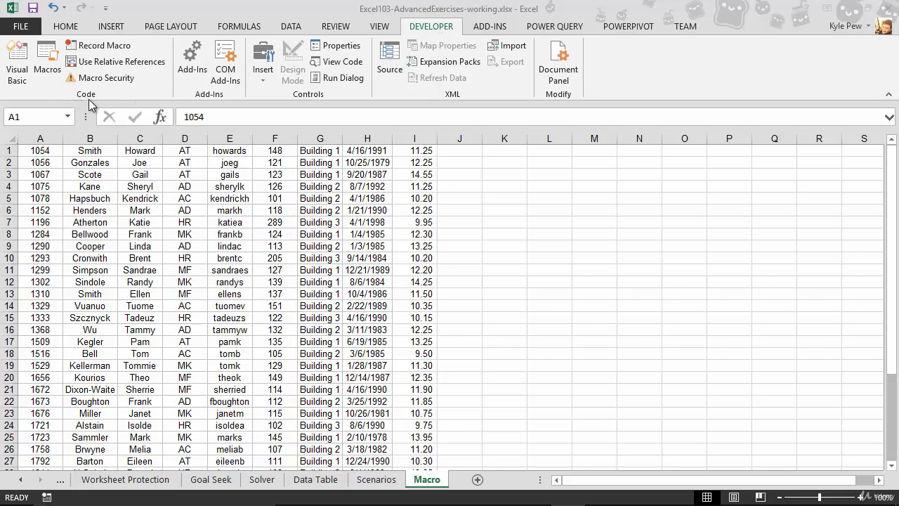
Set up a new macro recording named FormatTable with shortcut Ctrl+j, stored in This Workbook.
click(105, 47)
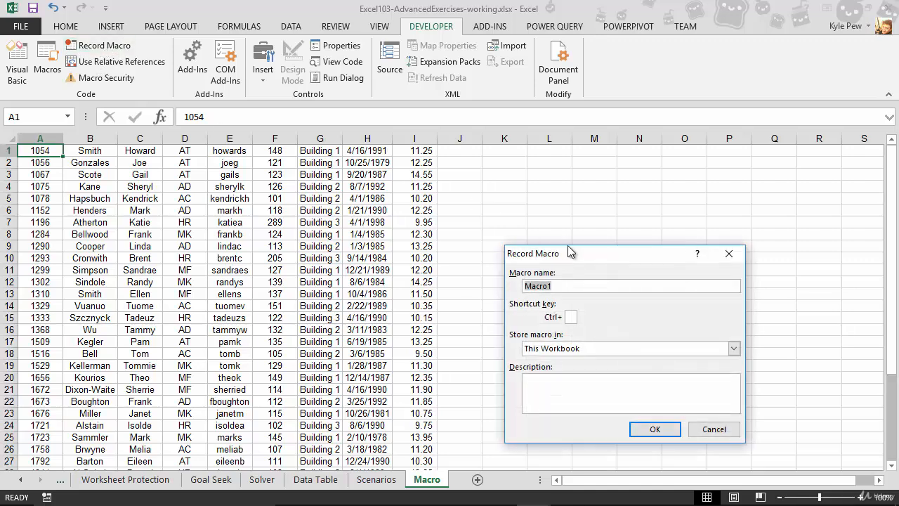
drag(574, 254, 202, 158)
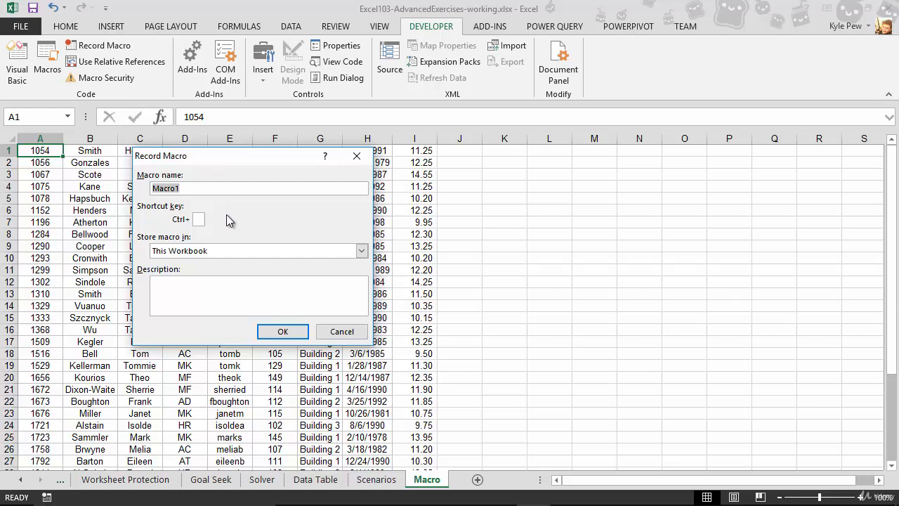
text(FormatTable)
click(198, 220)
key(Tab)
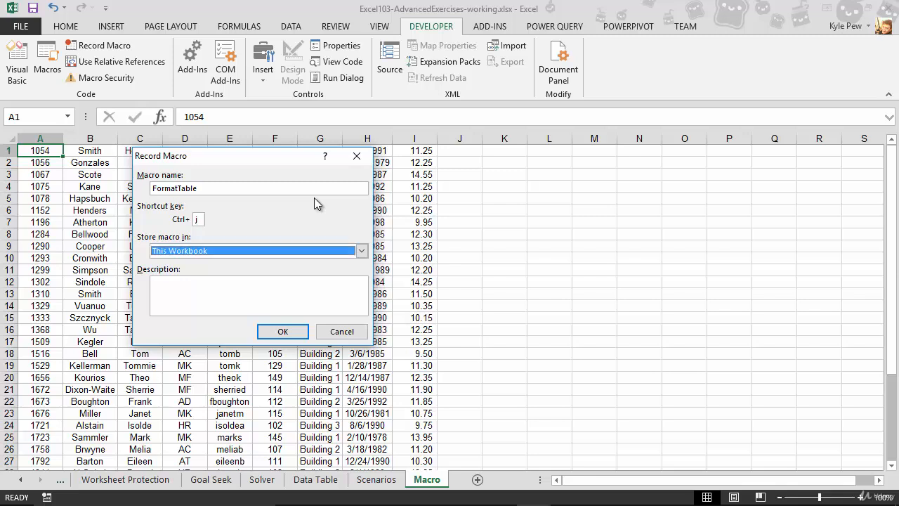
click(219, 253)
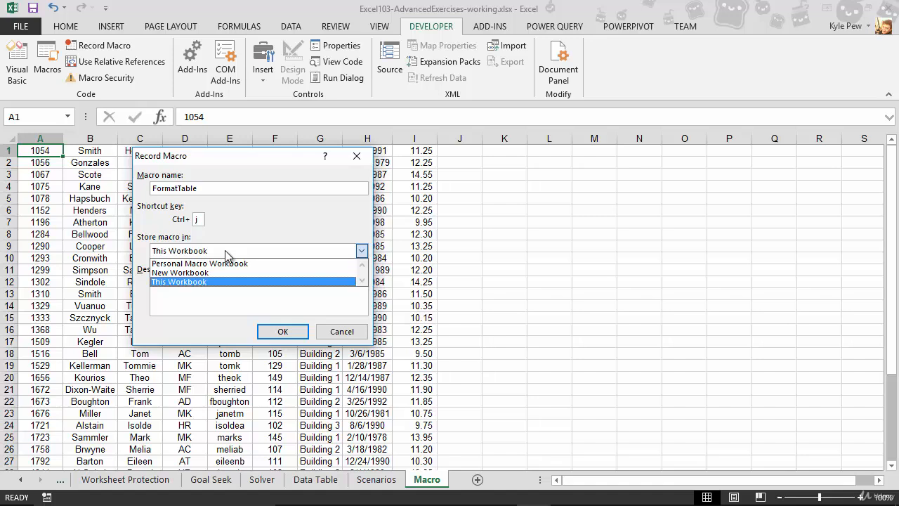
click(203, 281)
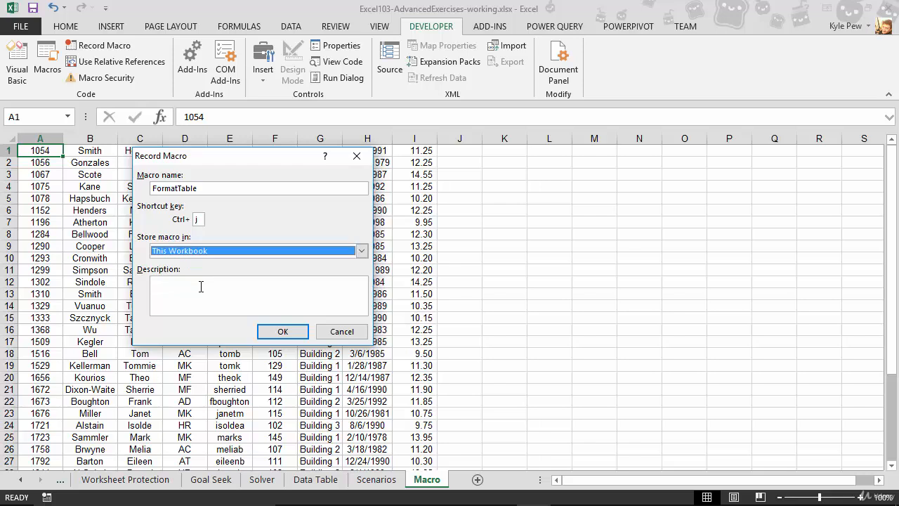
Describe the macro as "This macros places headers on the table and formats the data." and start recording.
click(200, 286)
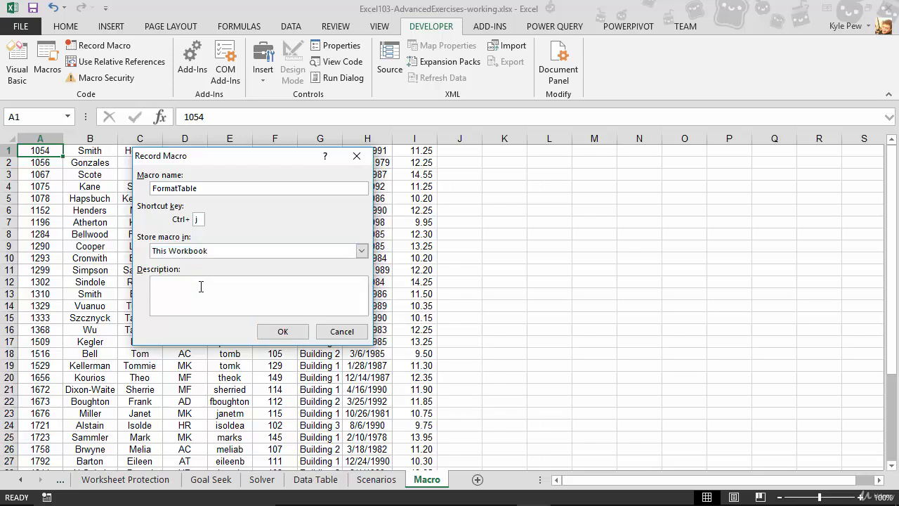
text(This macros places headers on the table and formates th)
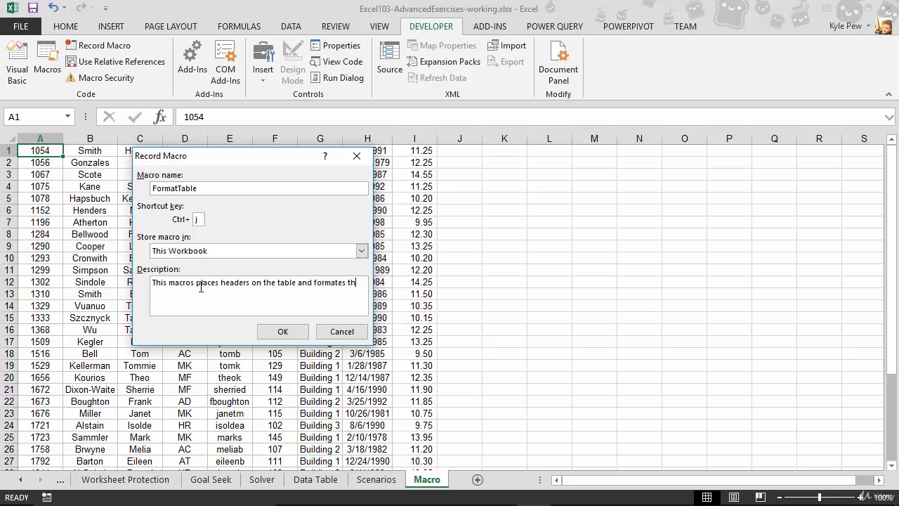
key(BackSpace)
key(BackSpace)
key(BackSpace)
key(BackSpace)
key(BackSpace)
text(s the data.)
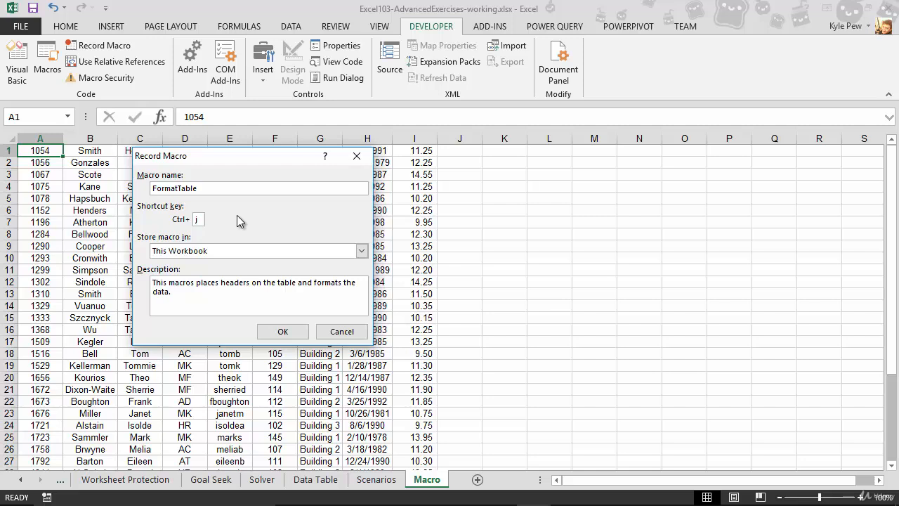
click(266, 337)
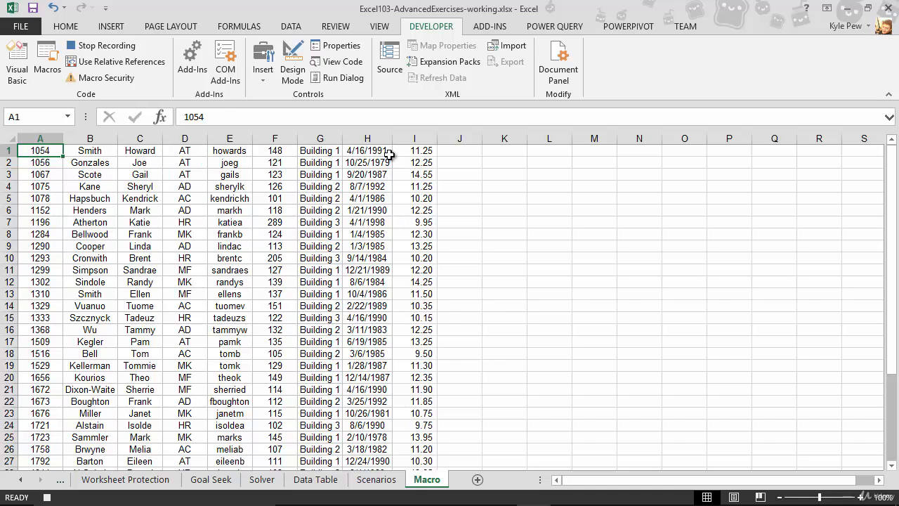
Insert a blank row above the data and enter the headers Emp ID, Last Name and First Name in A1:C1.
click(9, 150)
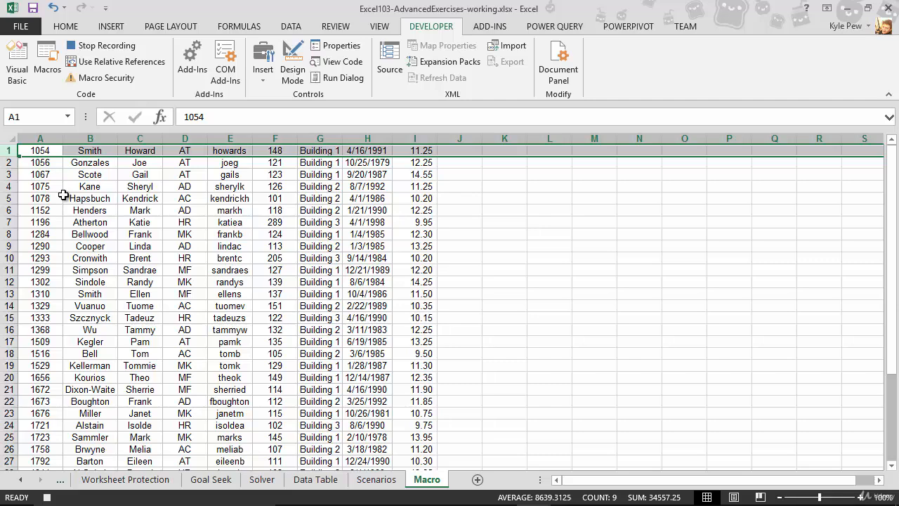
key(ctrl+shift+plus)
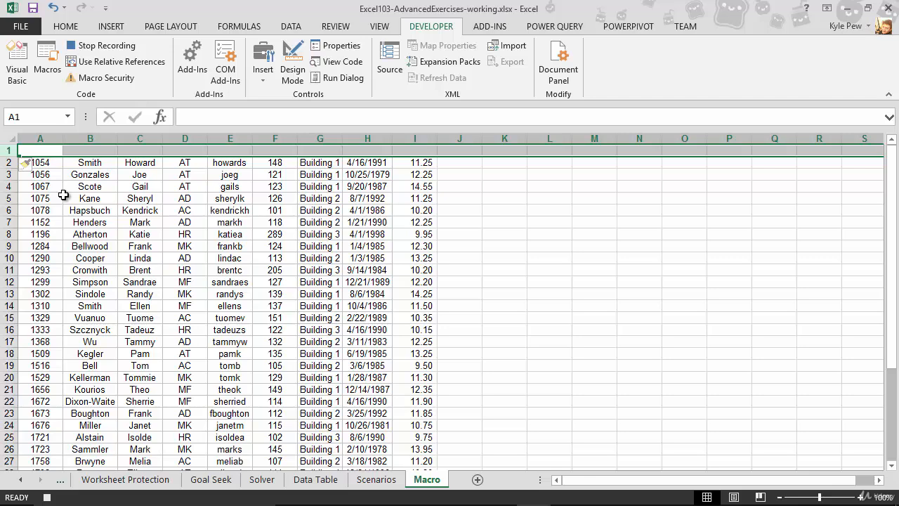
click(38, 149)
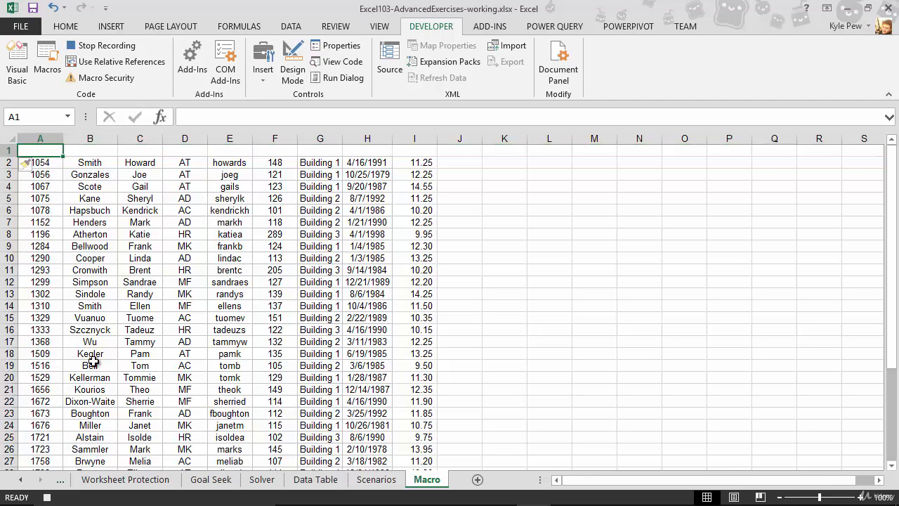
text(Emp ID)
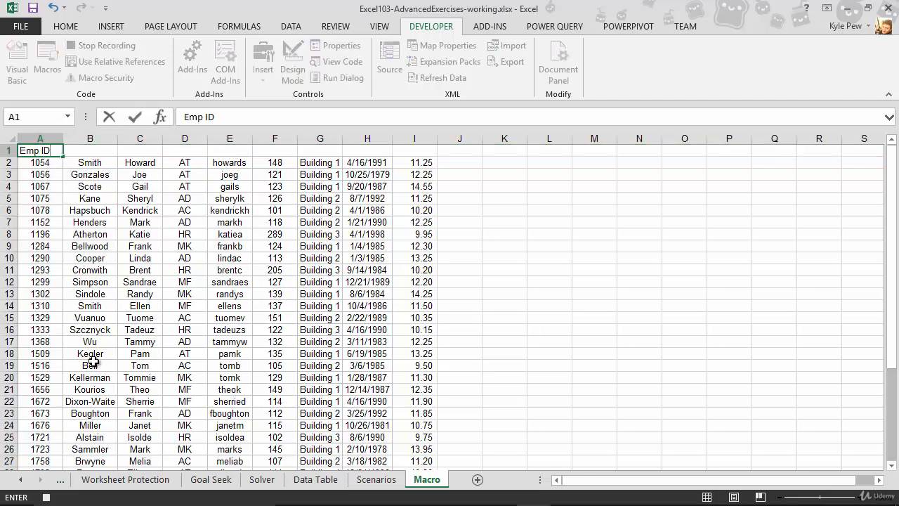
key(Tab)
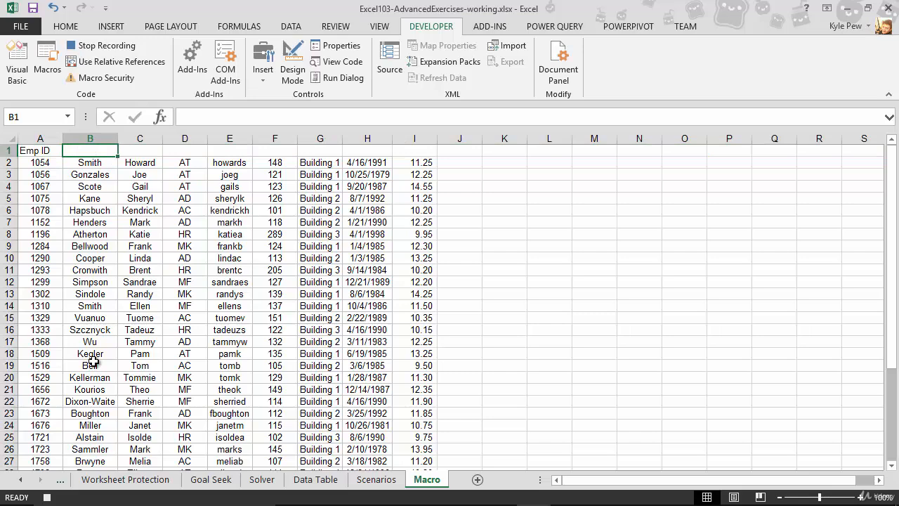
text(Last Name)
key(Tab)
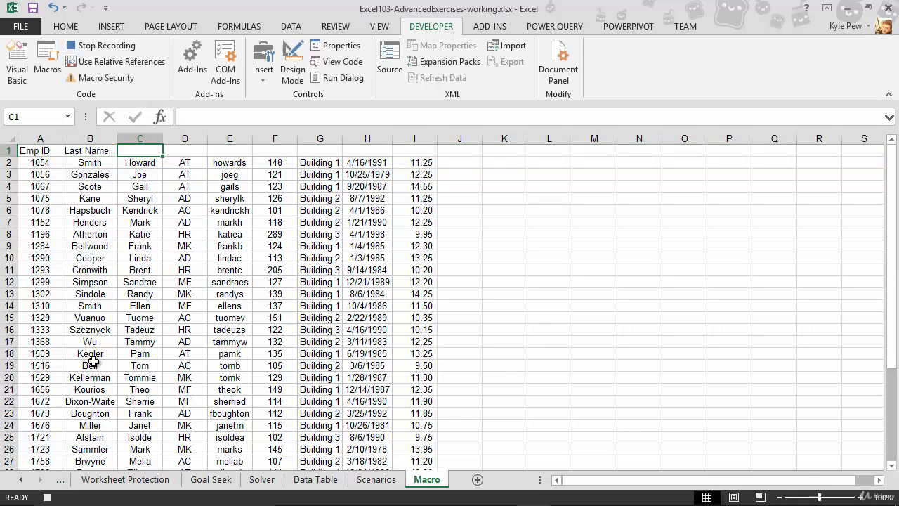
text(First Name)
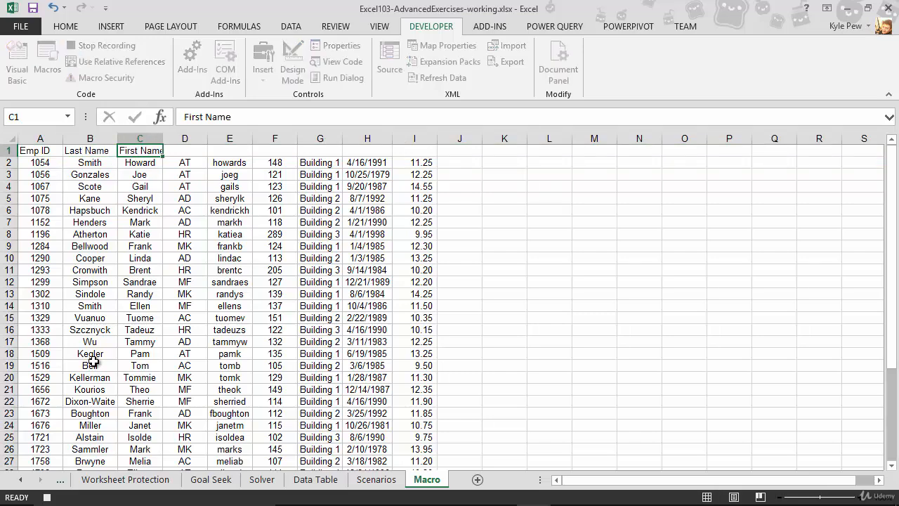
key(Tab)
Enter the headers Dept, Email and Ext in D1:F1.
text(Dept)
key(ctrl+Return)
key(Tab)
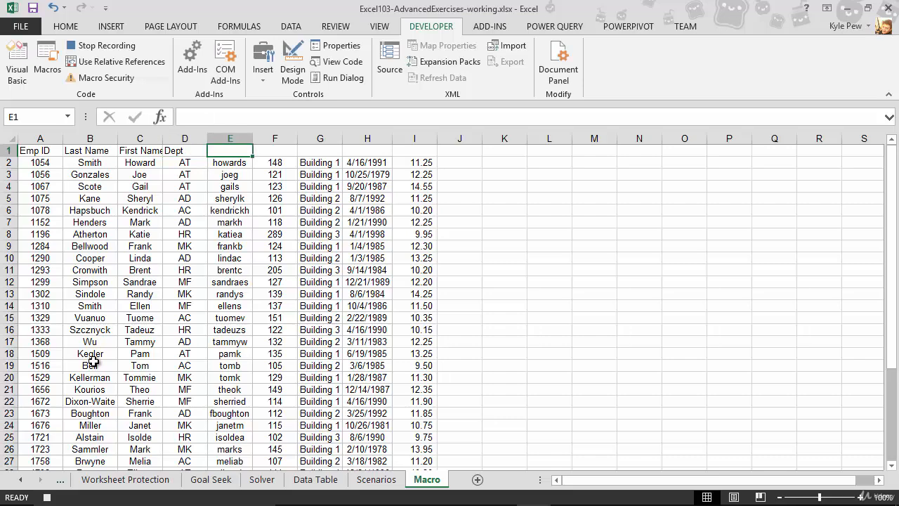
text(Email)
key(Tab)
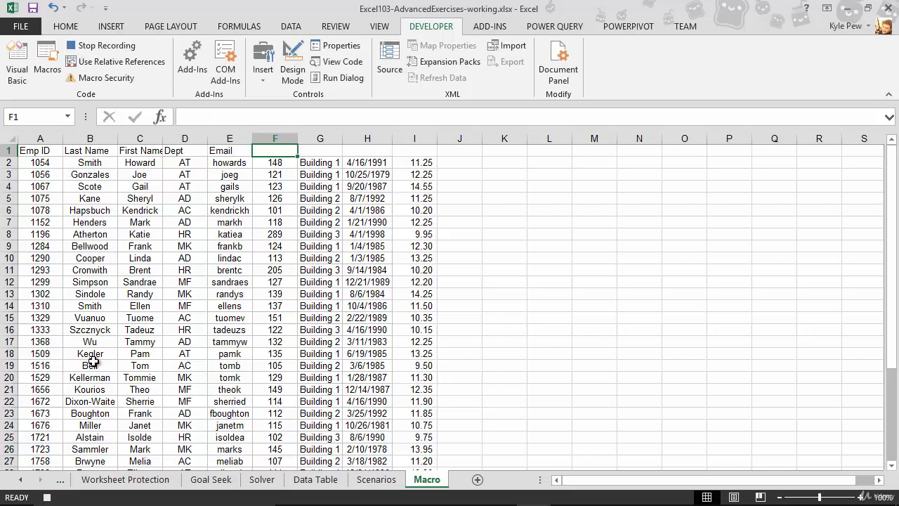
text(Ext)
key(Tab)
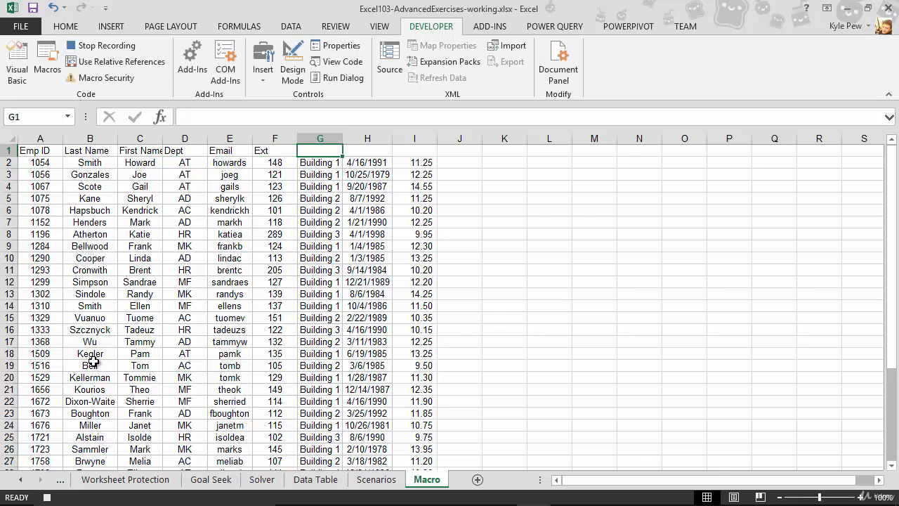
Enter the headers Location, Hire Data and Pay in G1:I1.
text(Location)
key(Tab)
text(Hire Dat)
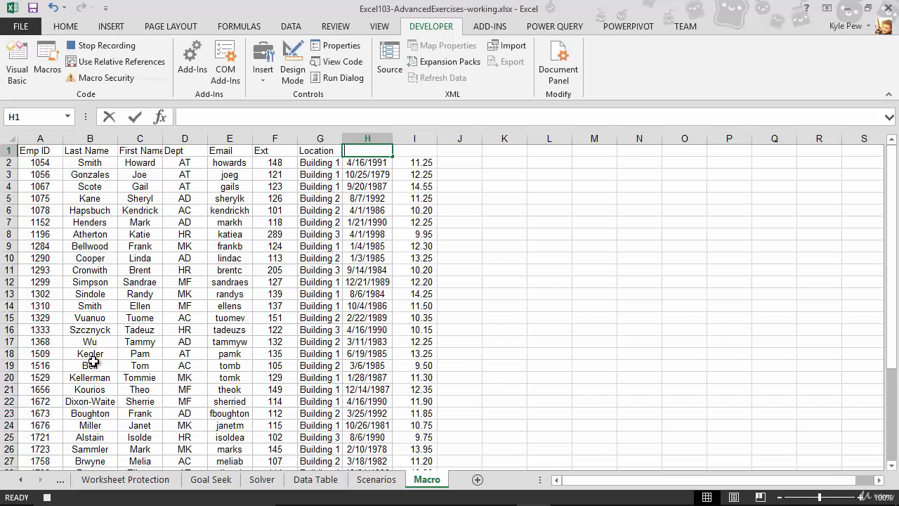
text(a)
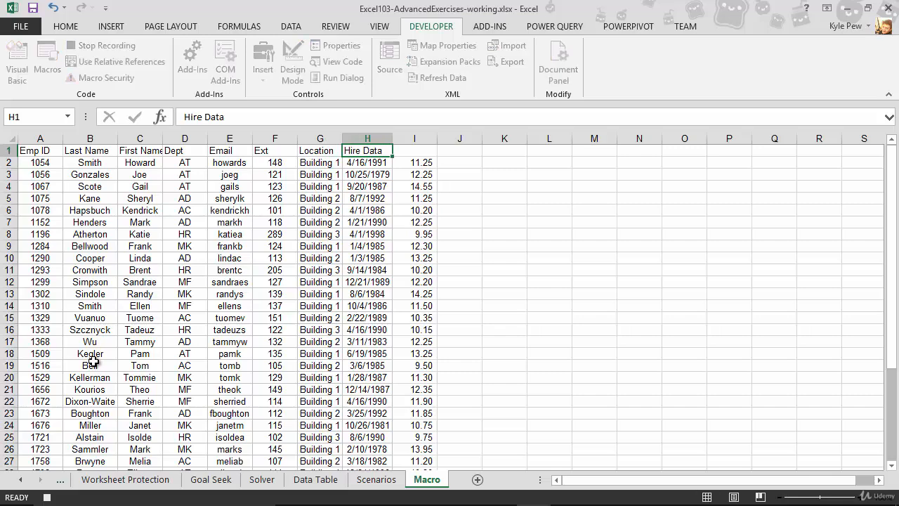
key(Tab)
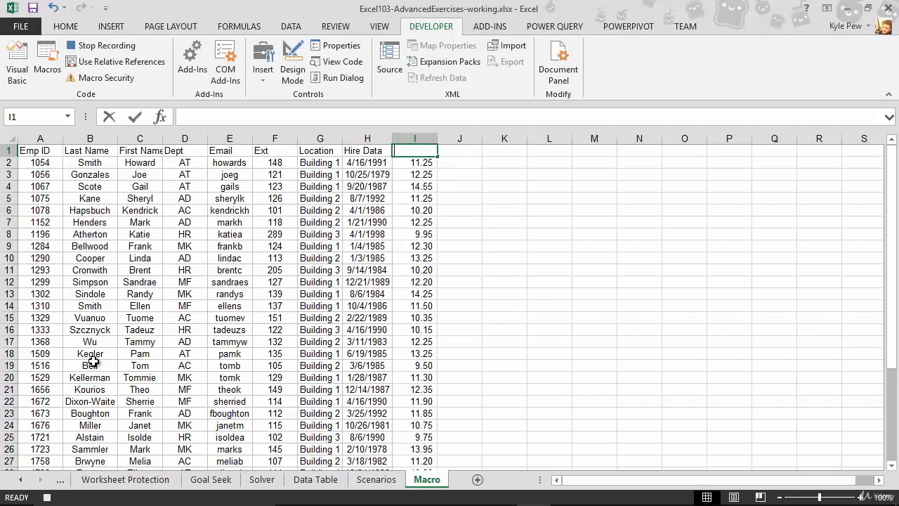
text(Pay)
key(Tab)
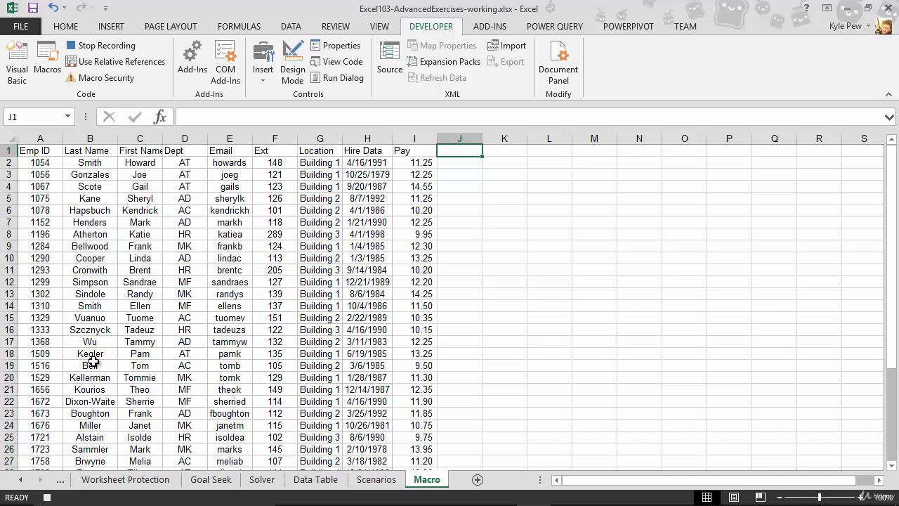
Format the header cells A1:I1 with a dark blue fill and white, bold, 12-point text.
drag(35, 151, 412, 148)
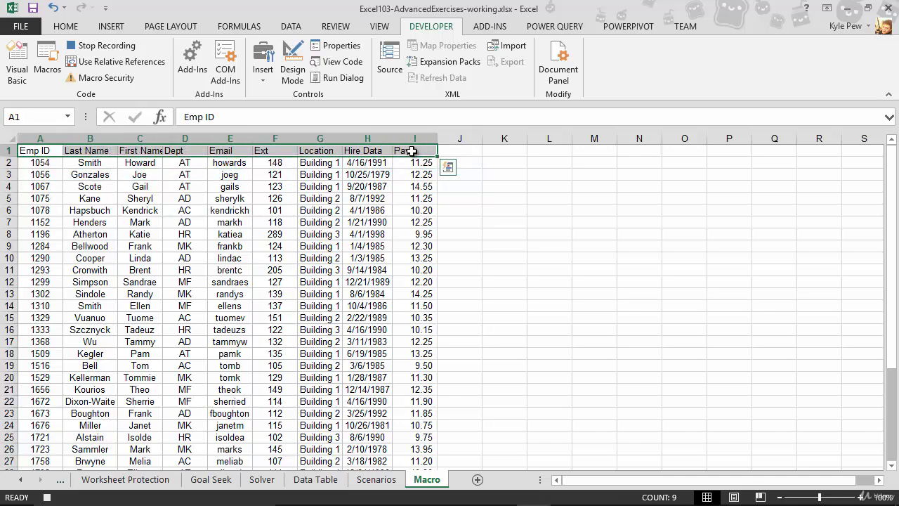
click(74, 31)
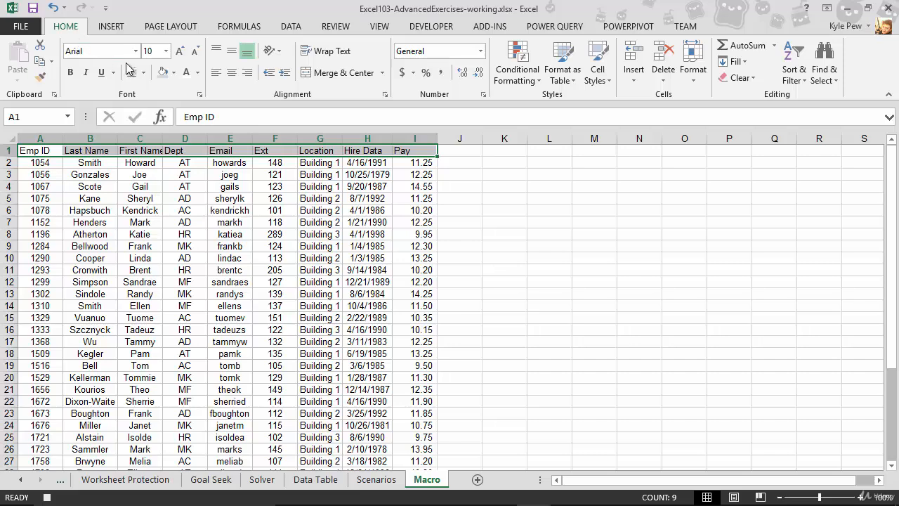
click(174, 72)
click(257, 148)
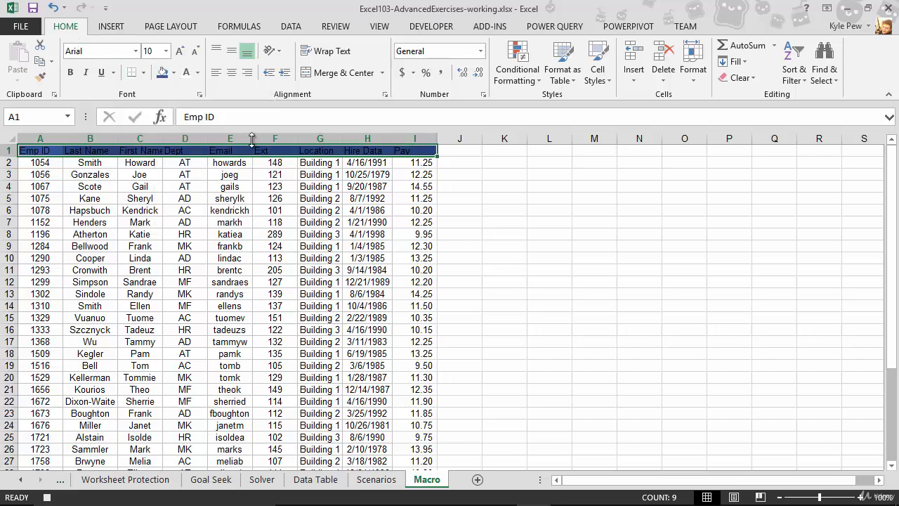
click(187, 75)
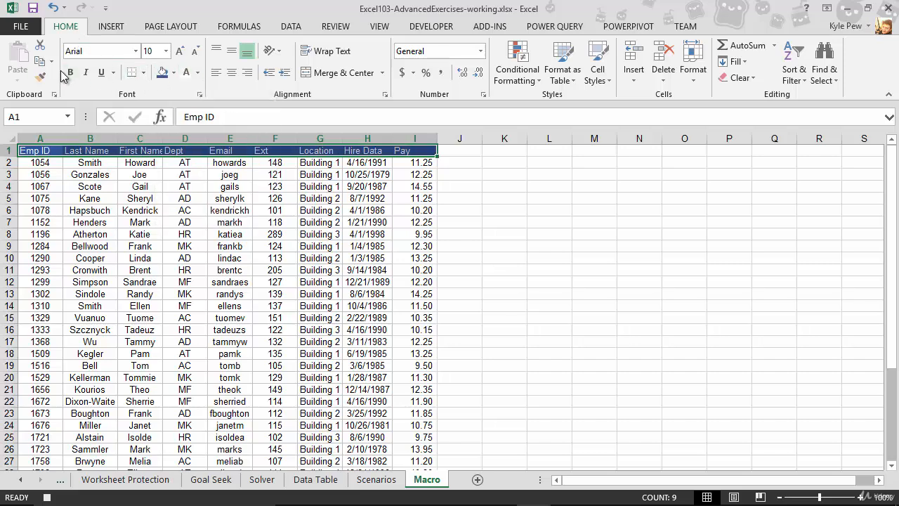
click(70, 72)
click(181, 52)
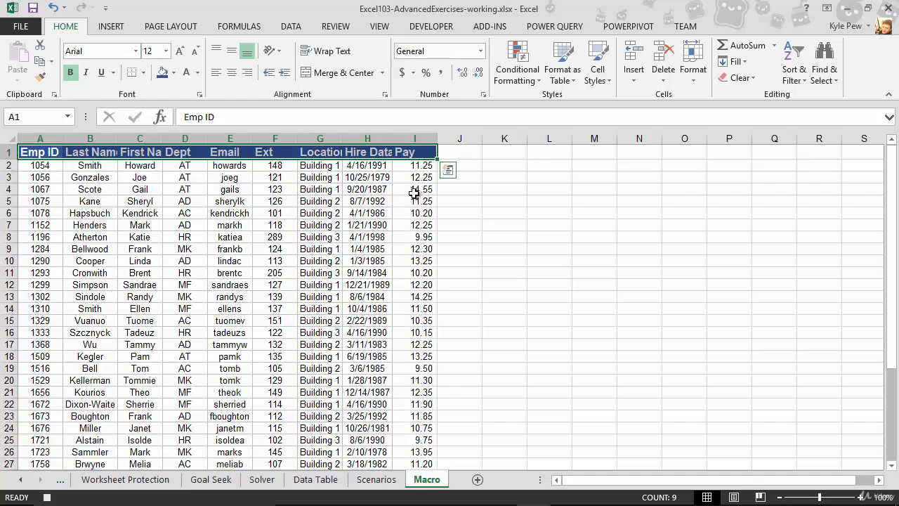
Apply the dollar Accounting format to all Pay values from I2 down to I38.
click(413, 169)
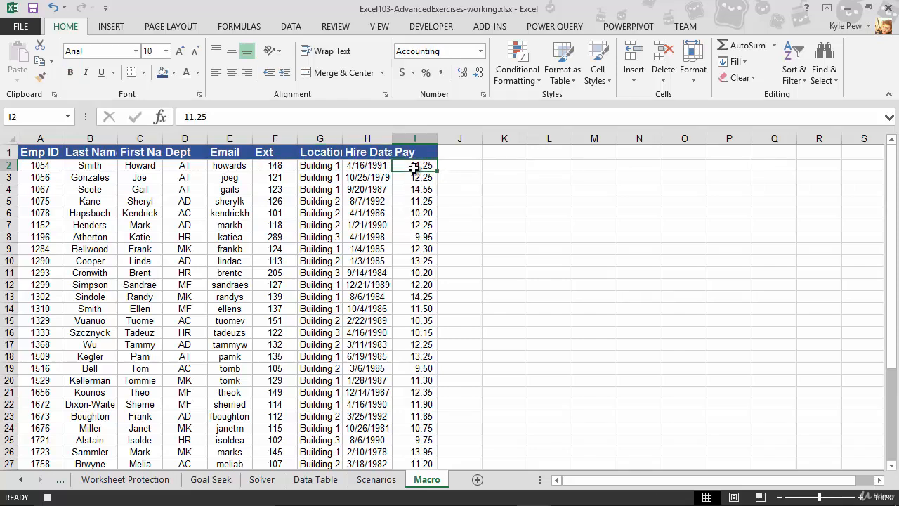
key(ctrl+shift+Down)
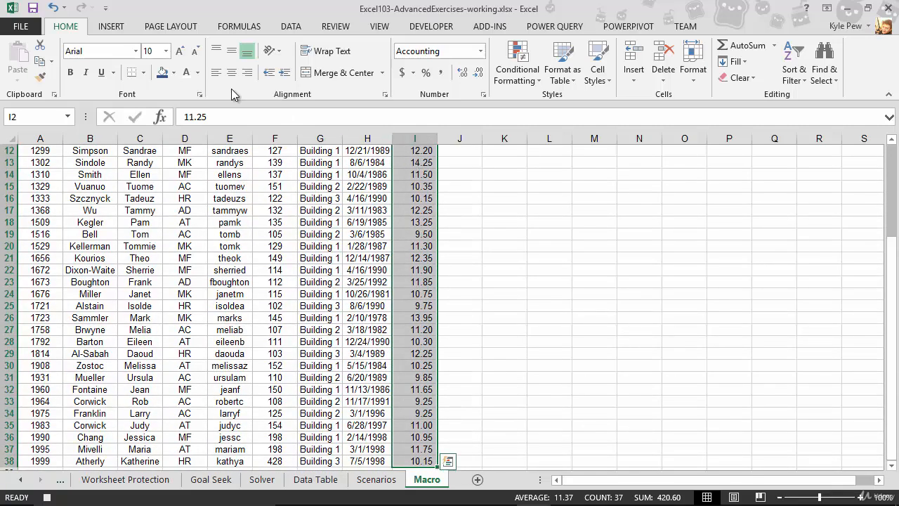
click(403, 74)
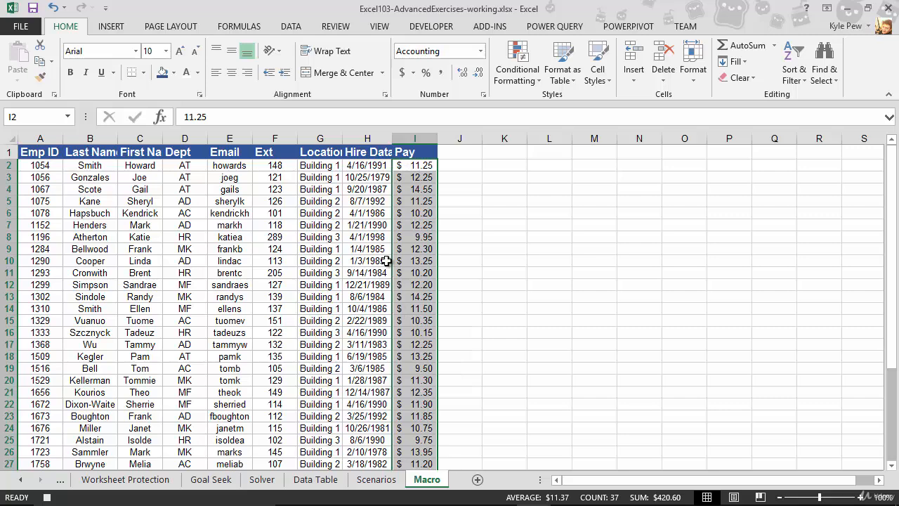
Apply the 14-Mar-12 date format to all hire dates from H2 down to H38.
drag(360, 166, 359, 177)
click(360, 166)
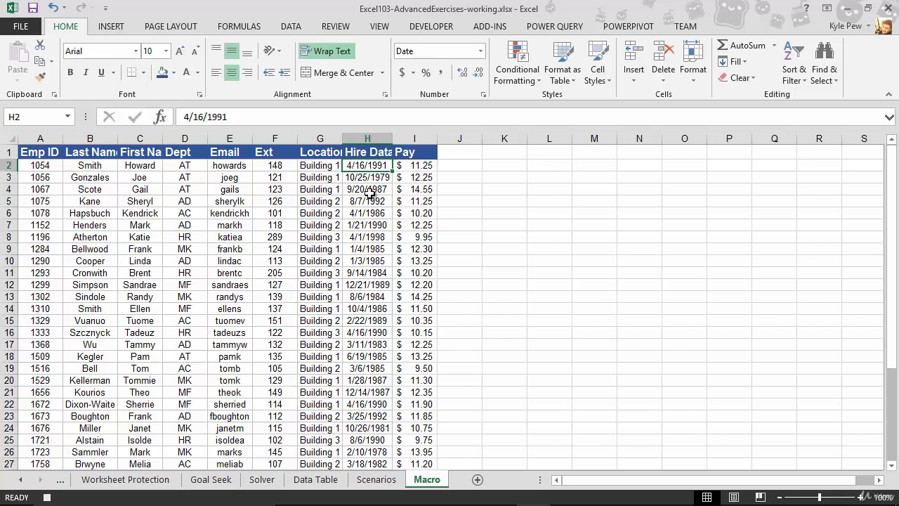
key(ctrl+shift+Down)
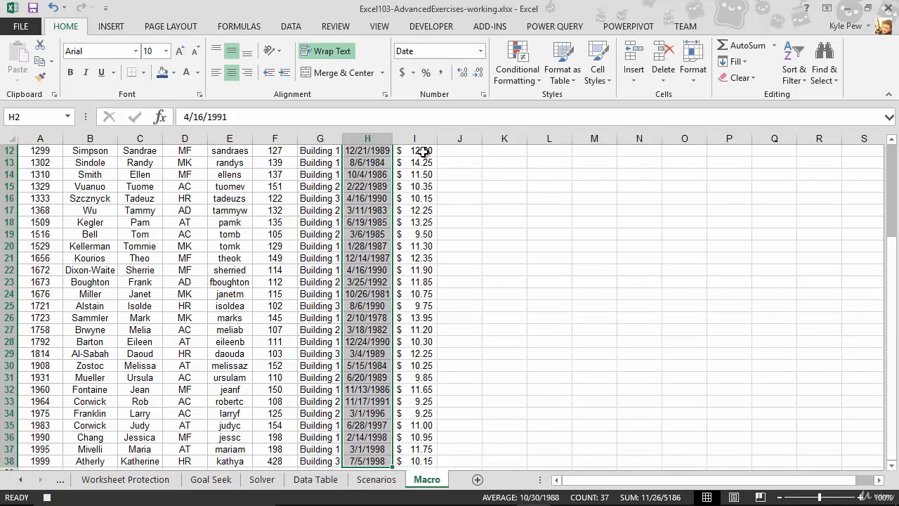
click(481, 52)
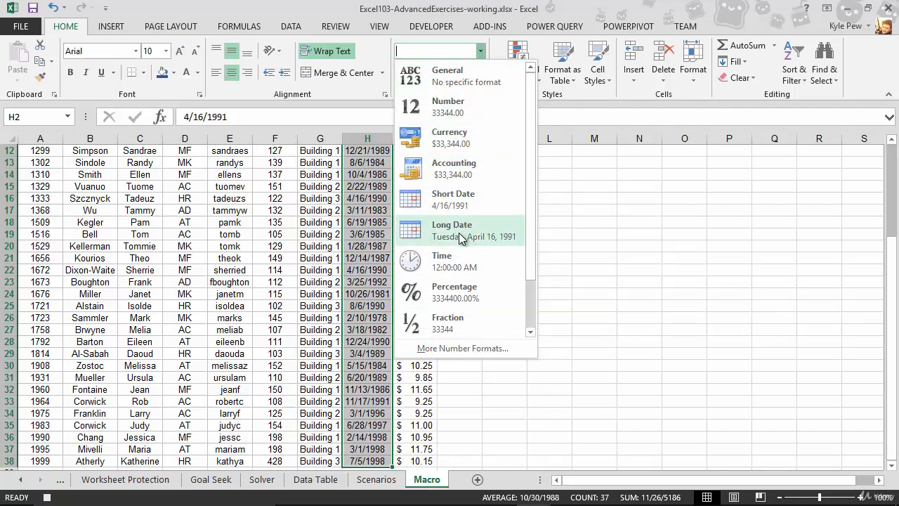
click(442, 349)
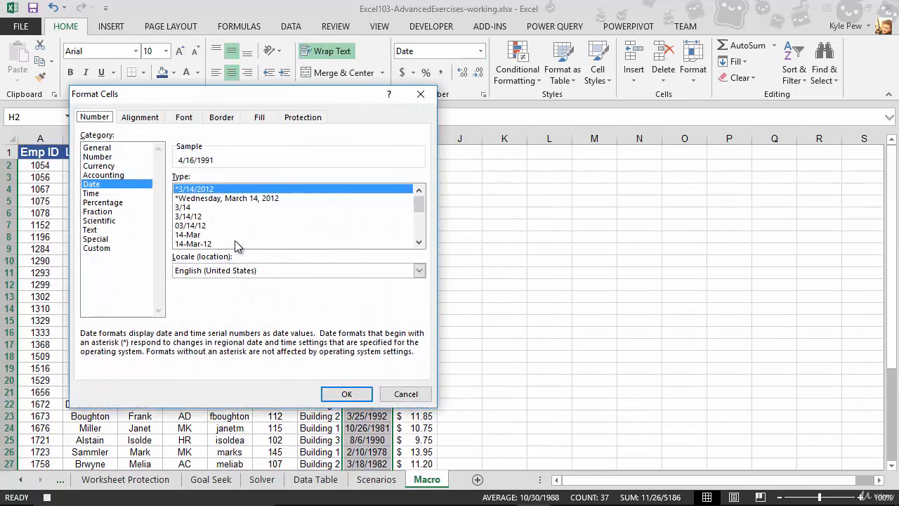
click(182, 243)
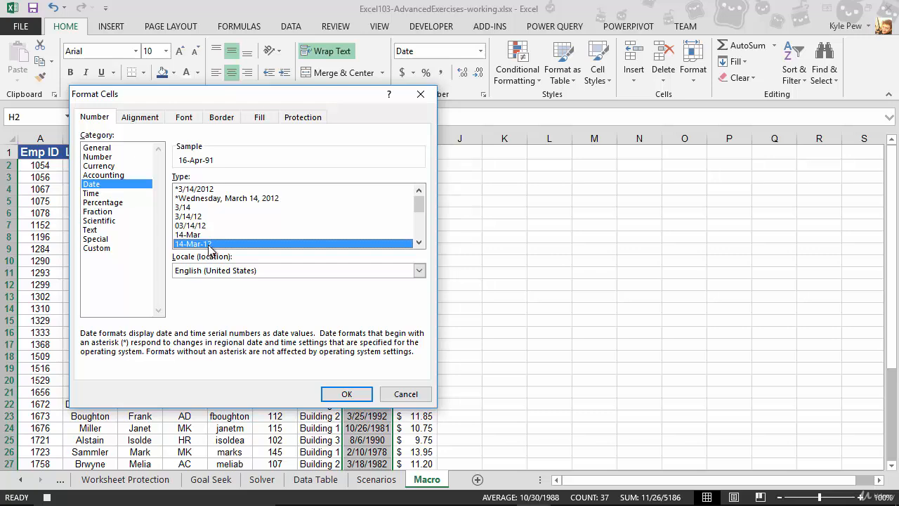
click(351, 396)
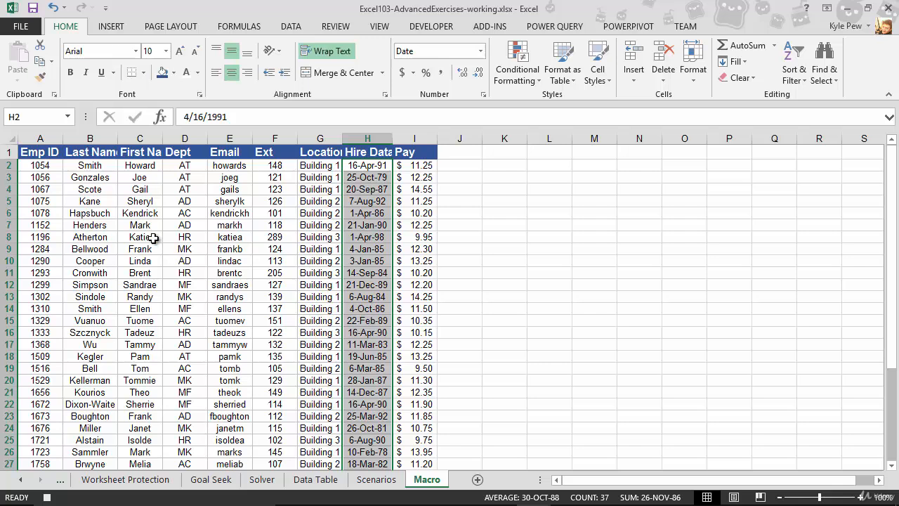
Widen the Last Name, First Name, Location and Hire Data columns to fit their header text.
double_click(120, 142)
drag(175, 142, 194, 142)
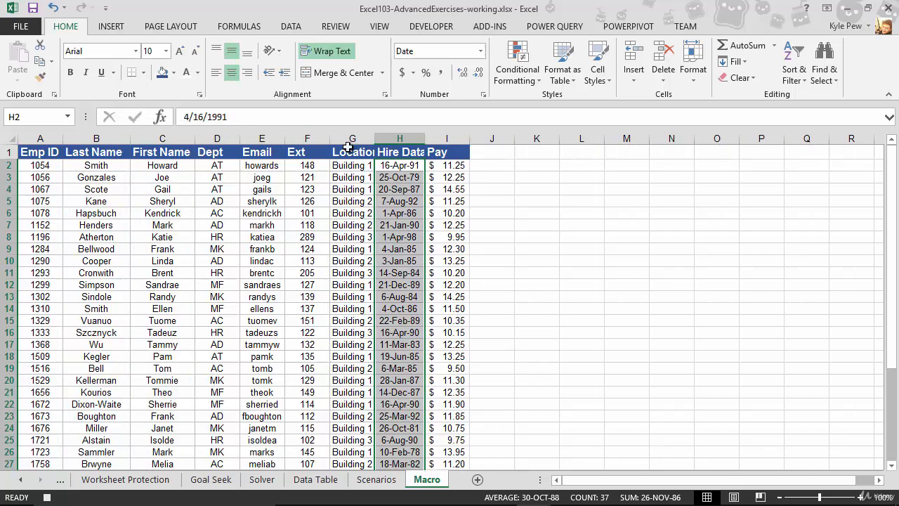
drag(377, 137, 452, 139)
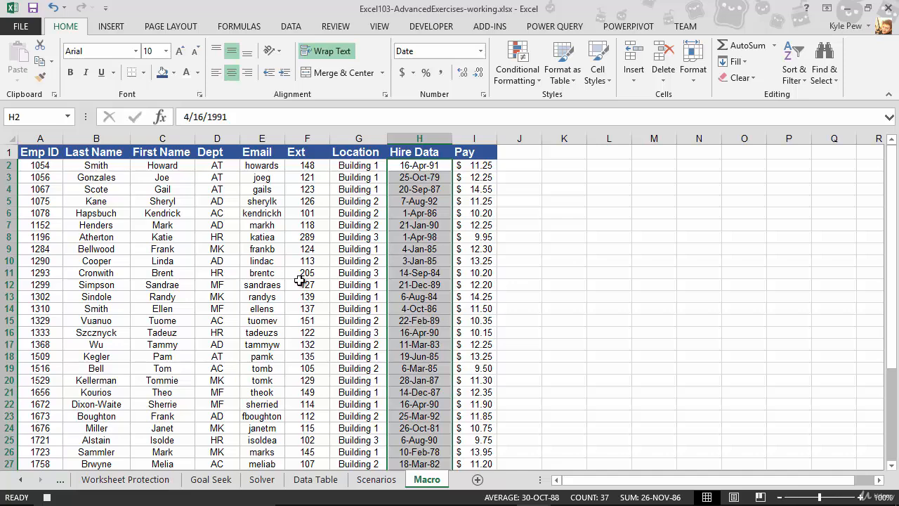
Turn on filtering for the employee table's header row and stop recording the macro.
click(232, 285)
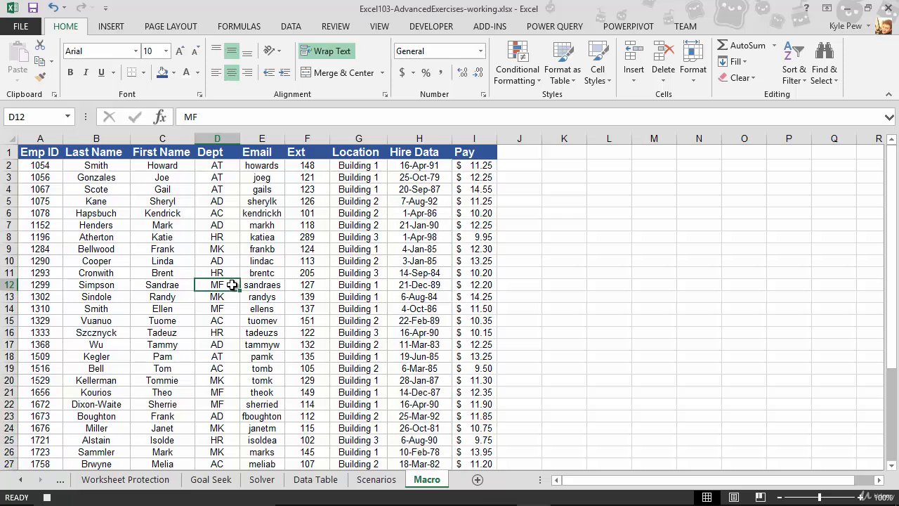
click(299, 28)
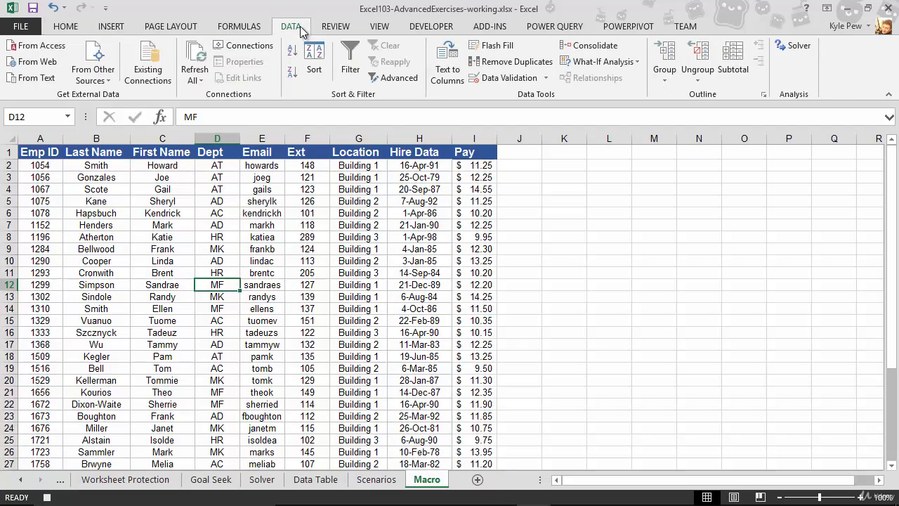
click(349, 74)
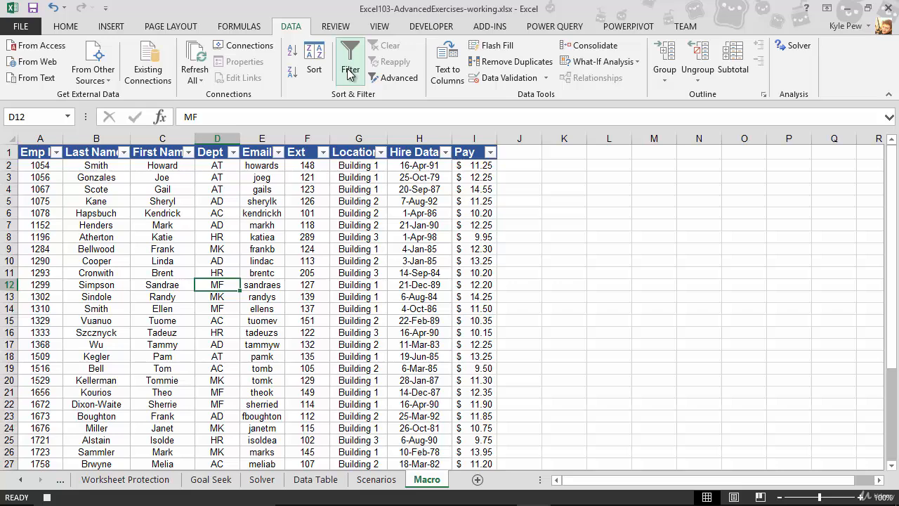
click(431, 30)
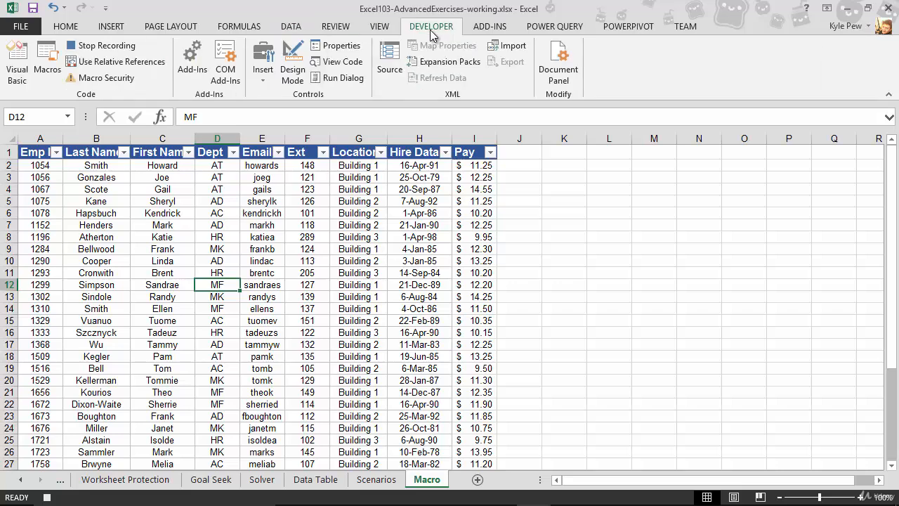
click(90, 46)
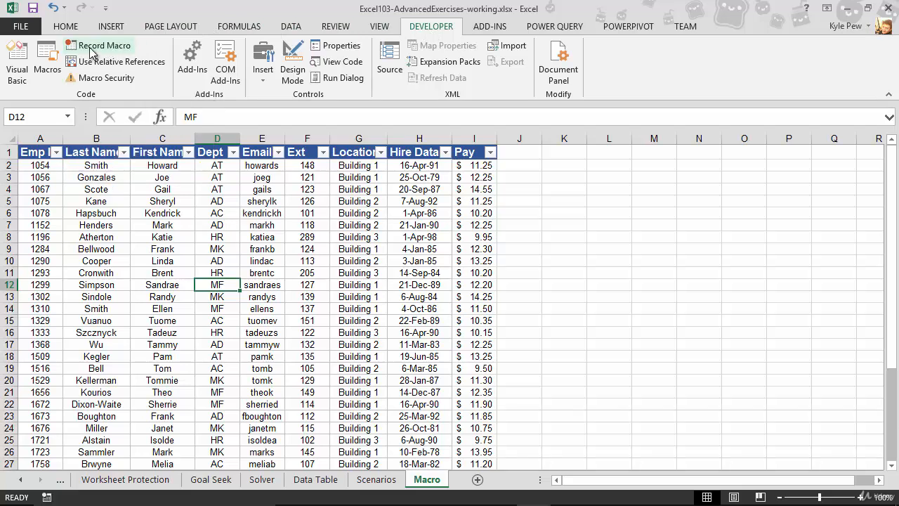